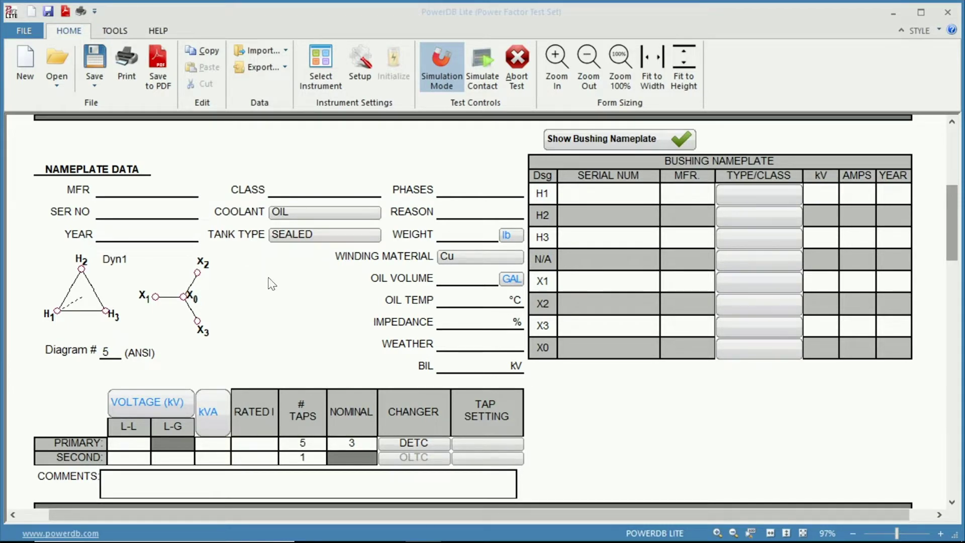
Enter manufacture year 1990 and oil temperature 30 °C in the nameplate
left_click(140, 236)
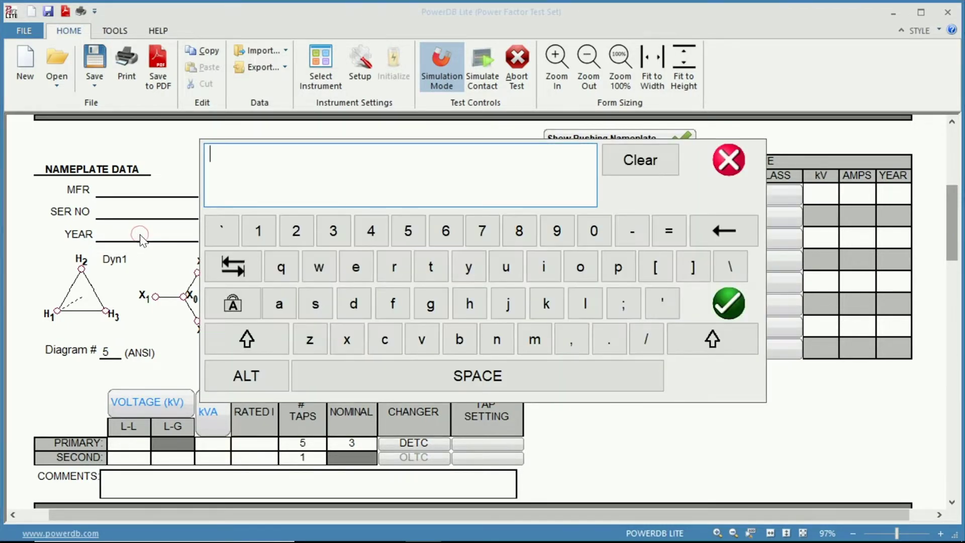
type("1990")
left_click(729, 303)
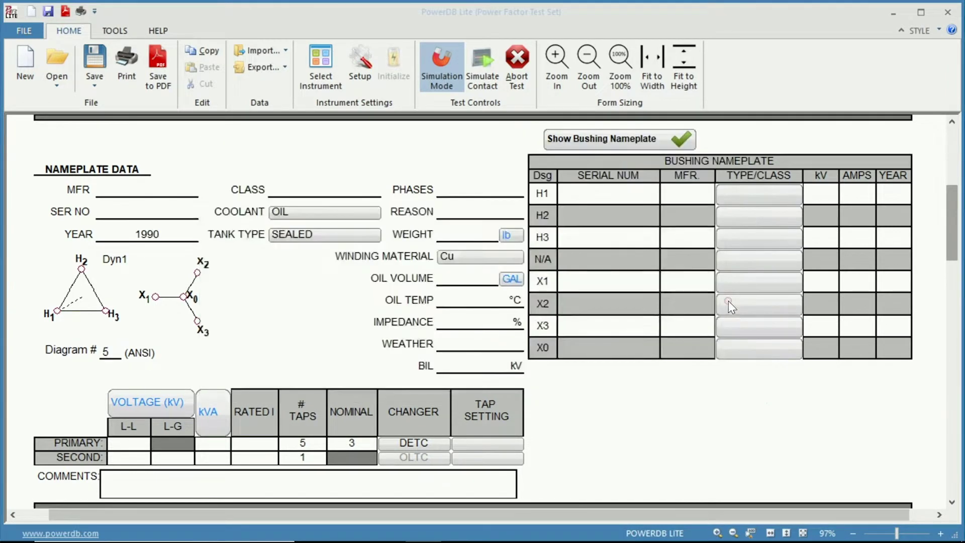
left_click(473, 301)
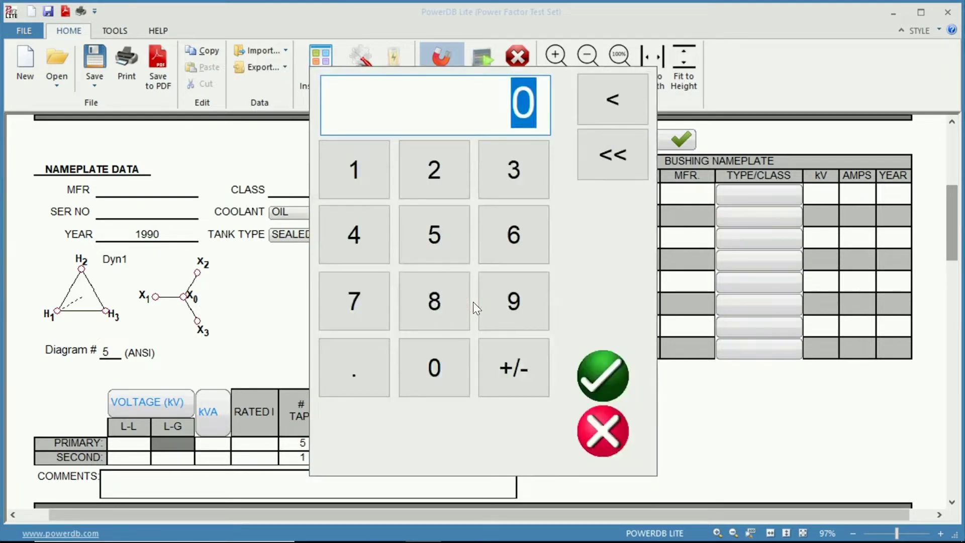
type("30")
key("Return")
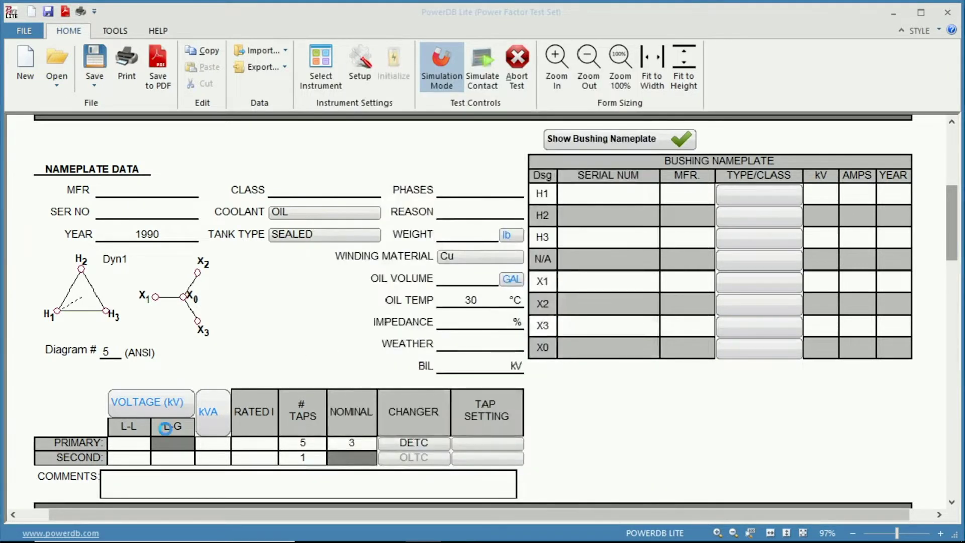
Set line-to-line voltages to 12 kV primary and 0.48 kV secondary
left_click(129, 446)
type("12")
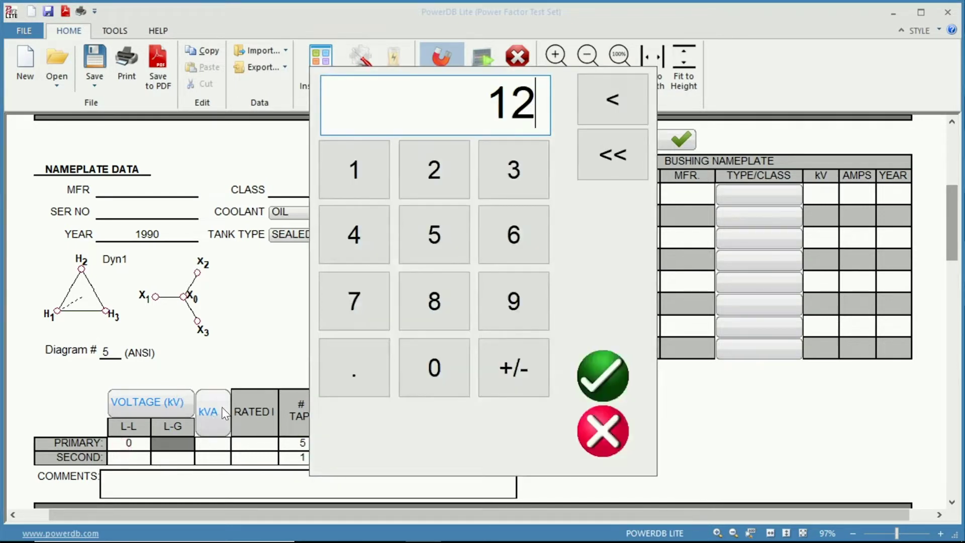
key("Return")
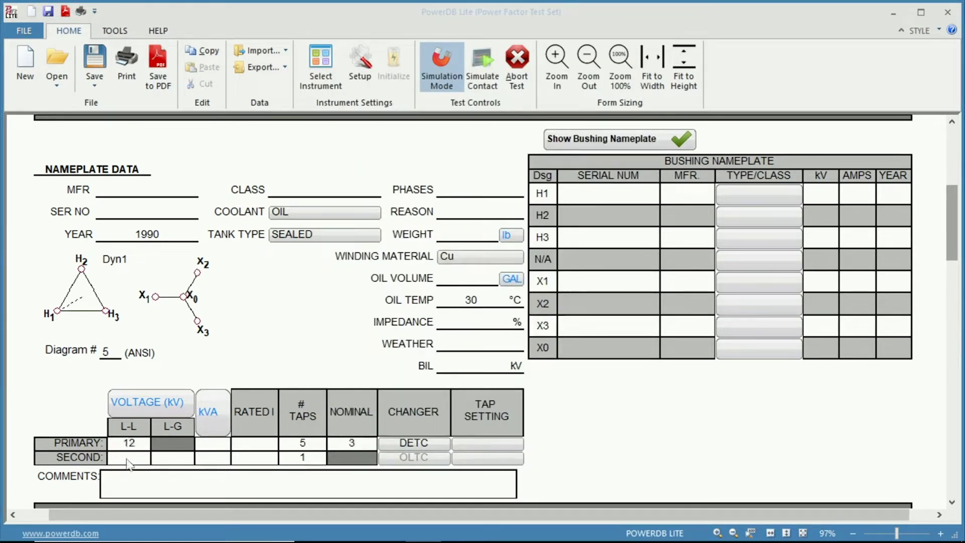
left_click(126, 457)
type(".")
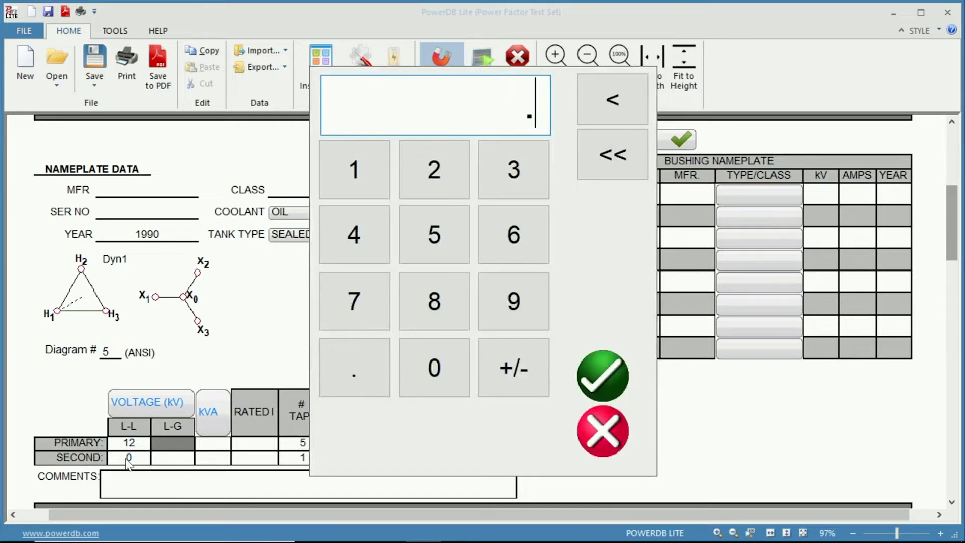
type("480")
key("Return")
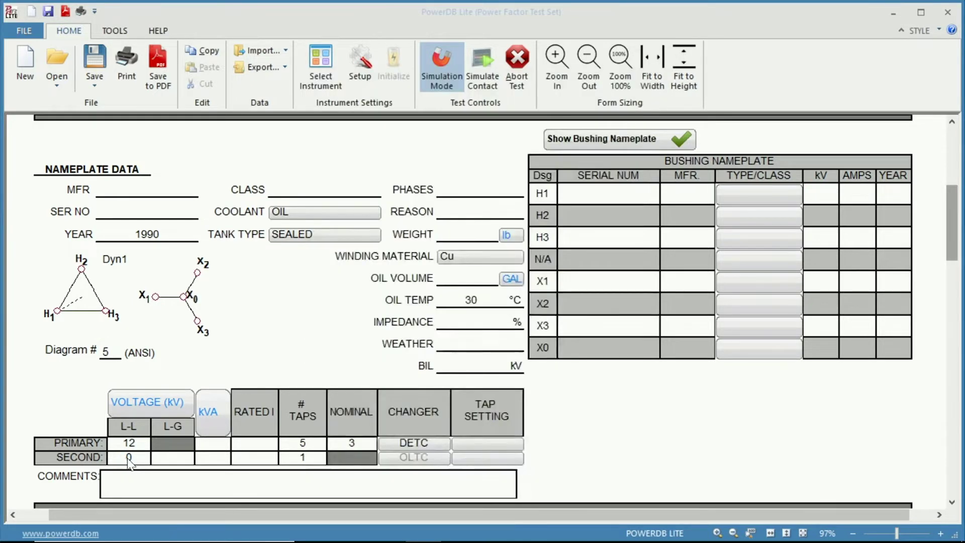
scroll(602, 402, "down", 5)
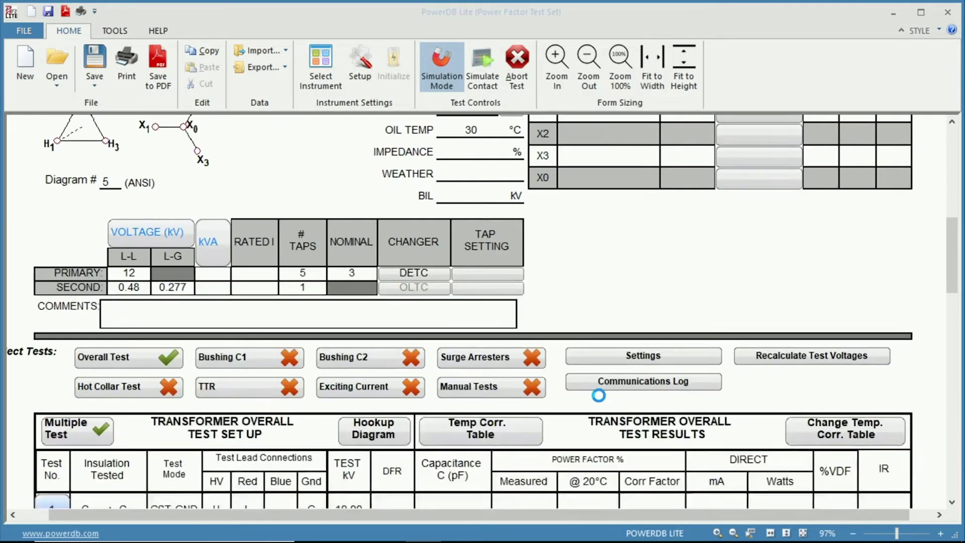
Enter a 1,000 kVA rating, giving rated currents of 48.11 A primary and 1,202.81 A secondary
scroll(599, 398, "down", 1)
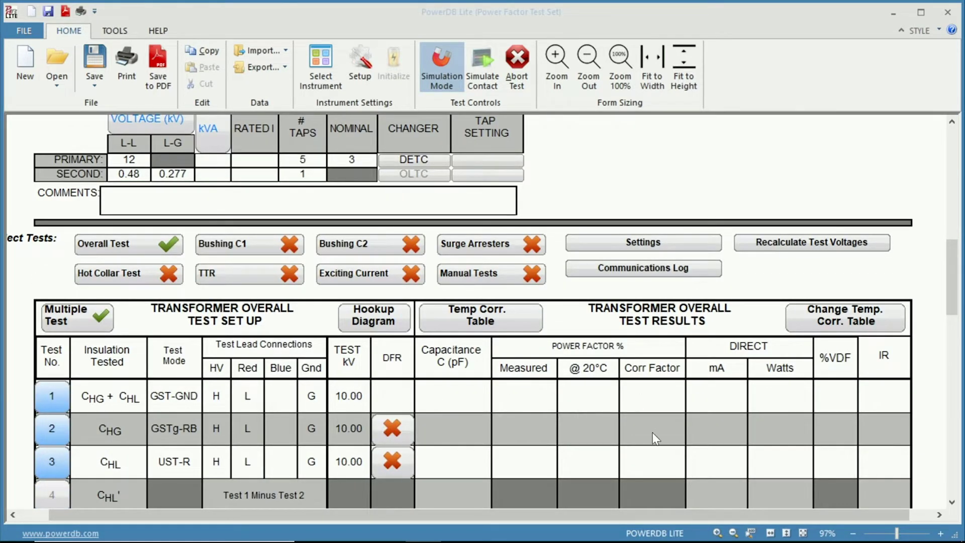
scroll(629, 440, "up", 2)
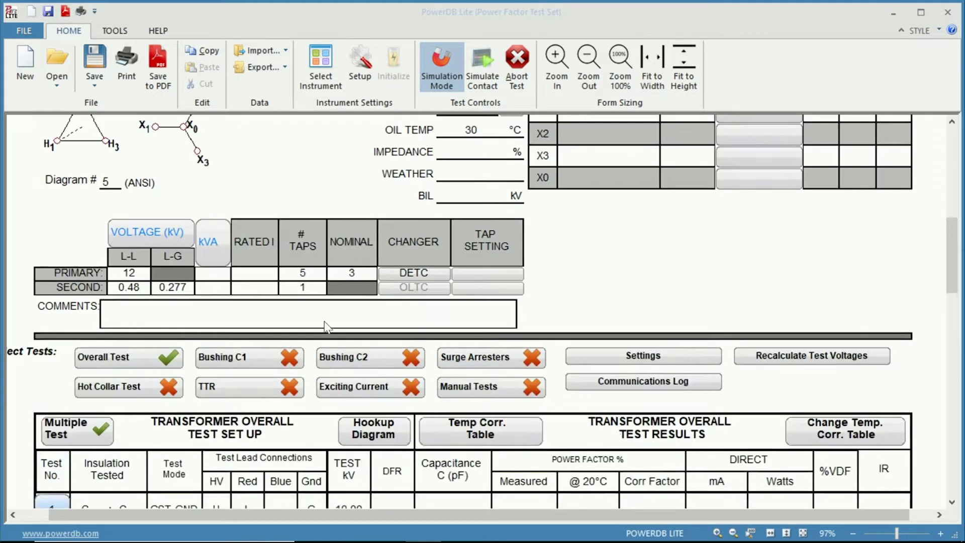
left_click(211, 278)
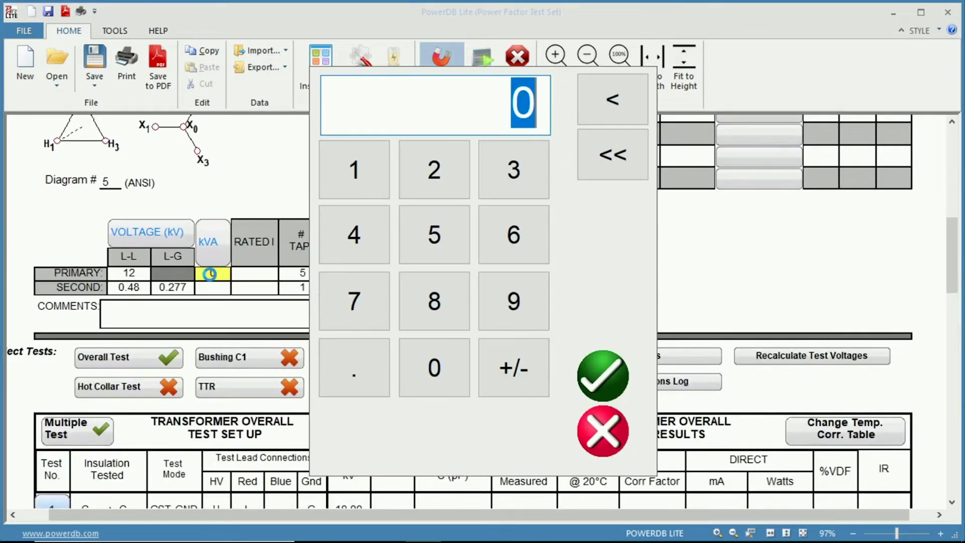
type("1000")
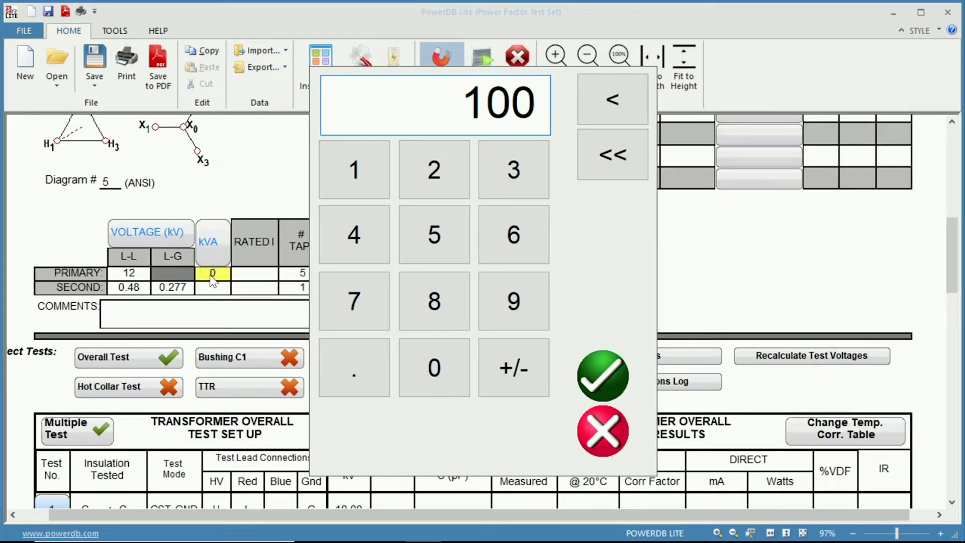
left_click(596, 378)
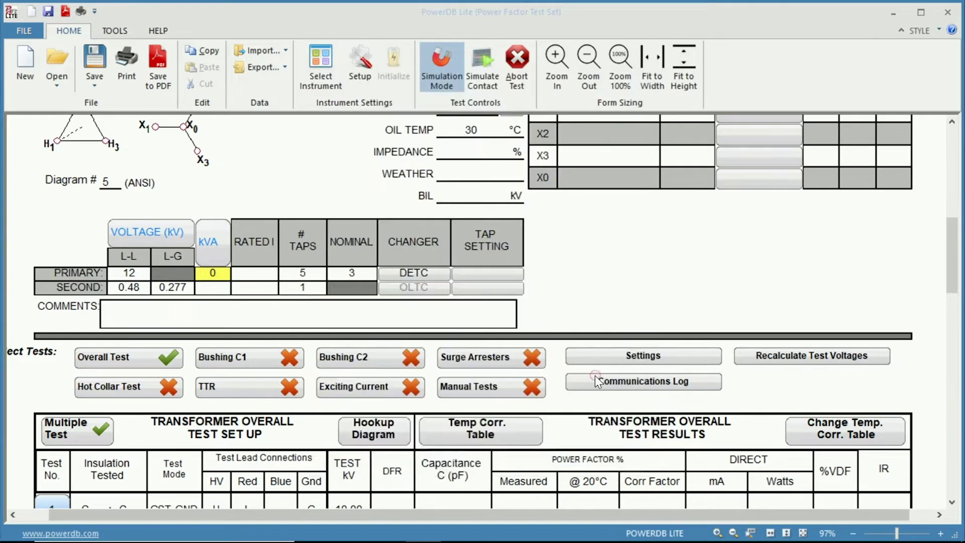
scroll(558, 322, "down", 1)
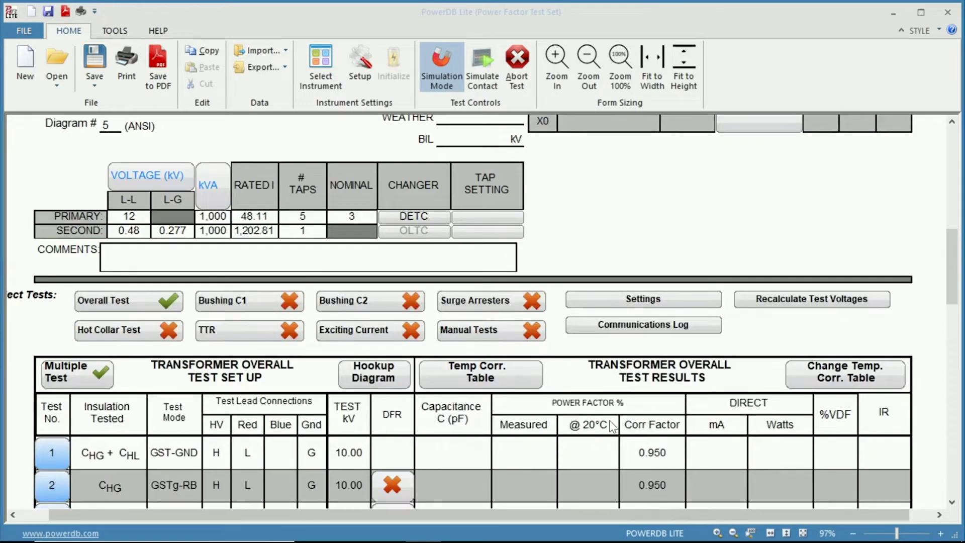
scroll(616, 430, "down", 2)
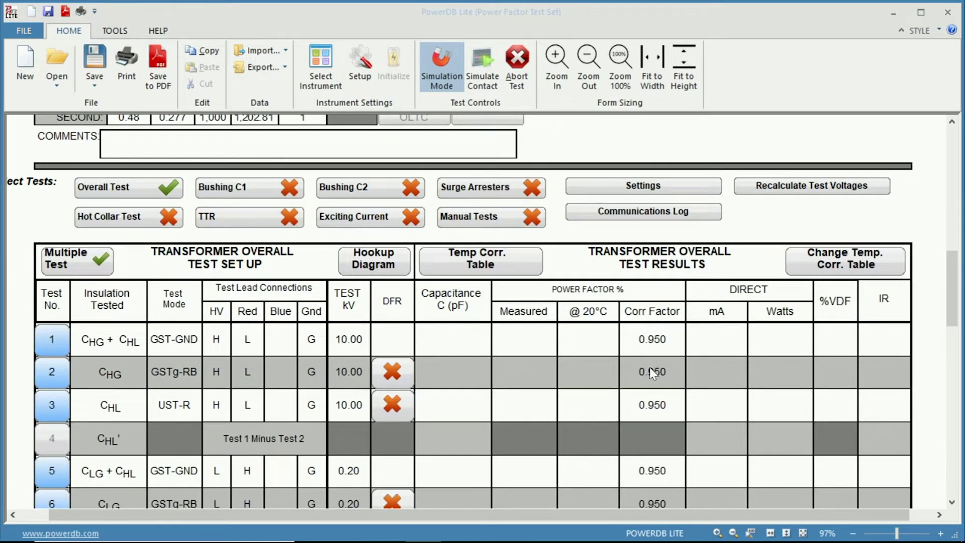
scroll(648, 375, "up", 2)
Enter 33 °C as the oil temperature and check the test table's 0.935 correction factors
scroll(648, 377, "up", 2)
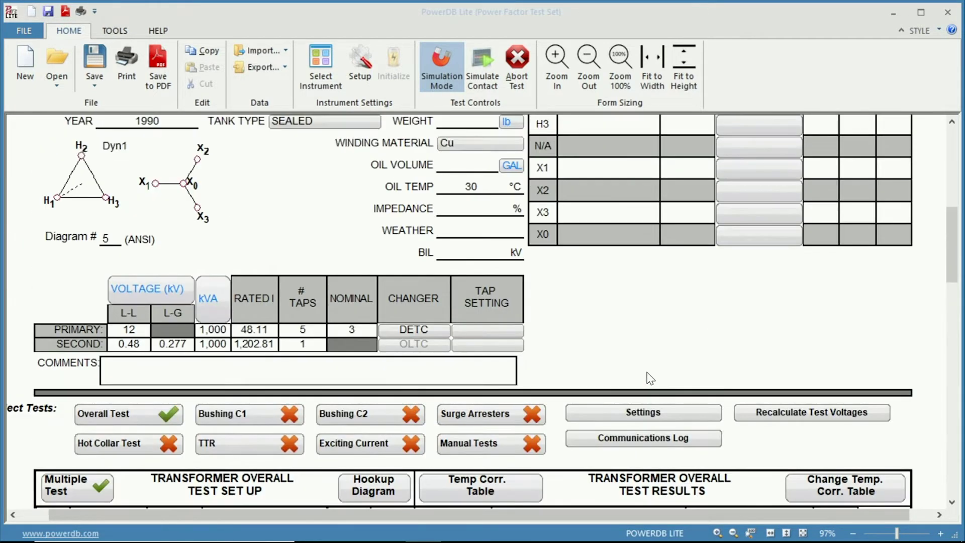
left_click(476, 189)
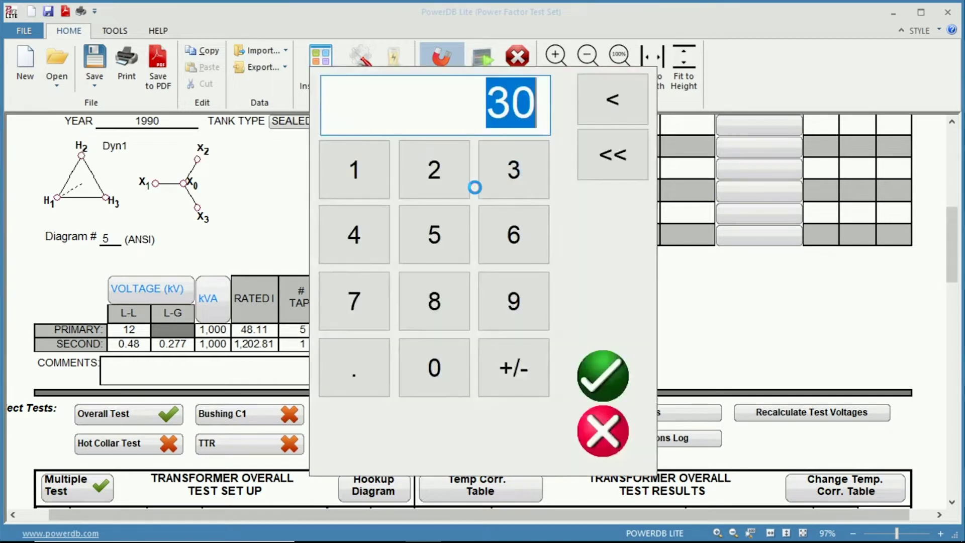
type("33")
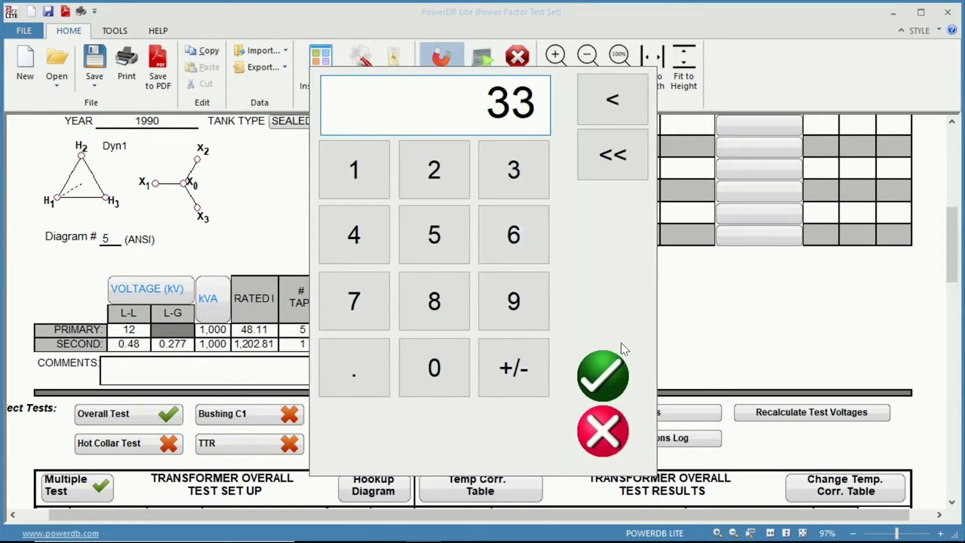
left_click(604, 384)
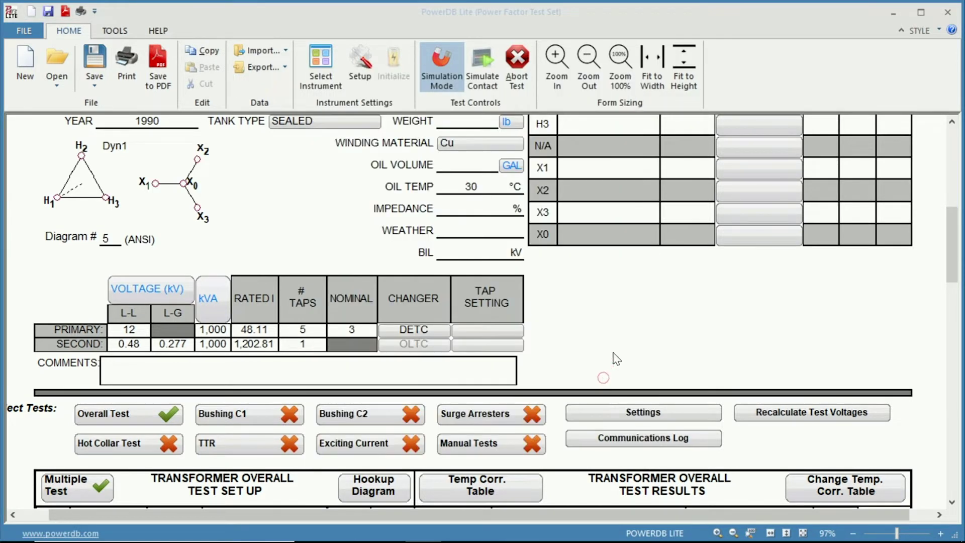
scroll(636, 328, "down", 4)
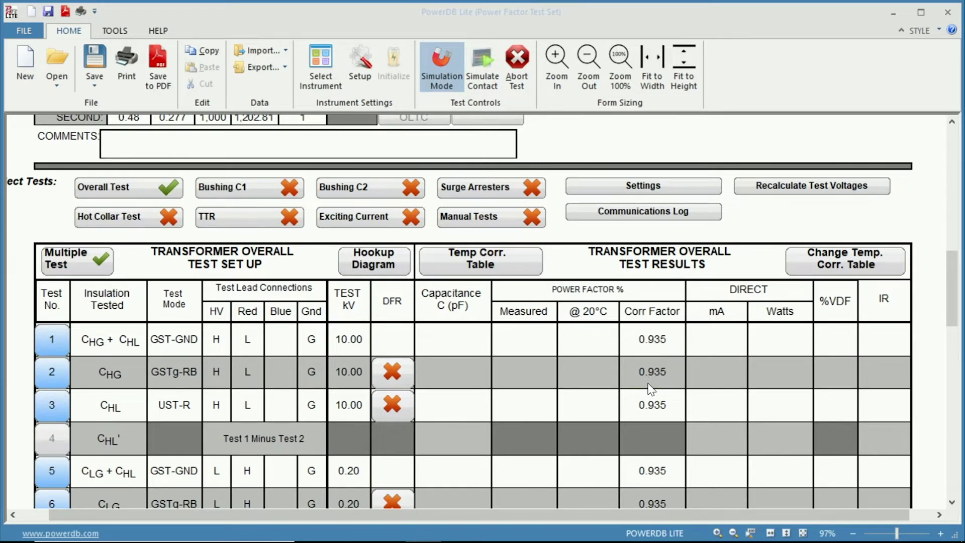
scroll(651, 389, "down", 1)
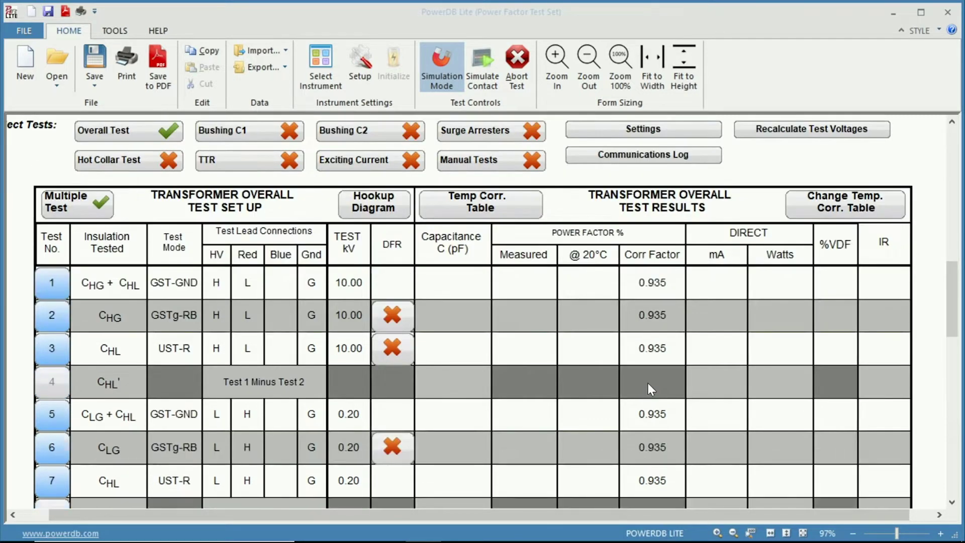
Apply a fixed override correction value of 0.8, making every overall test row 0.800
left_click(841, 204)
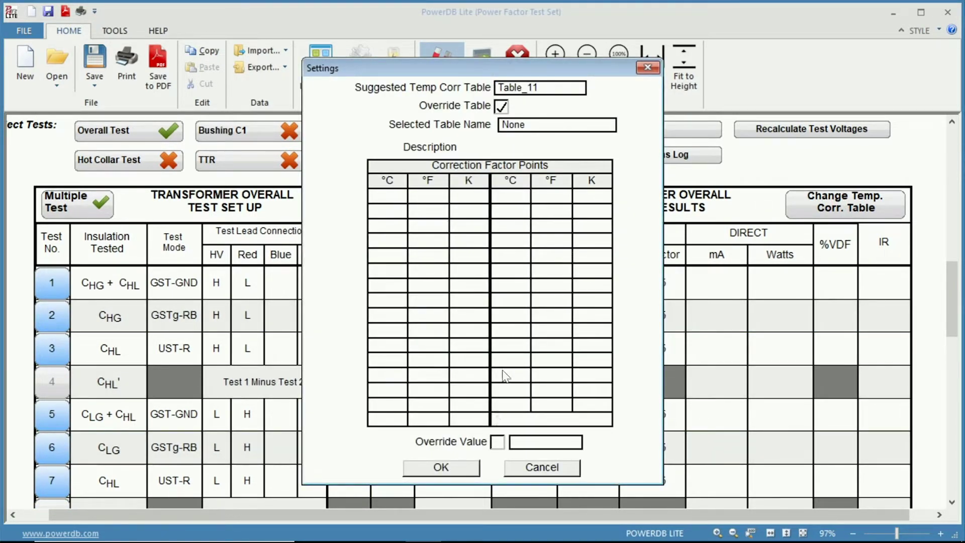
left_click(497, 443)
left_click(521, 442)
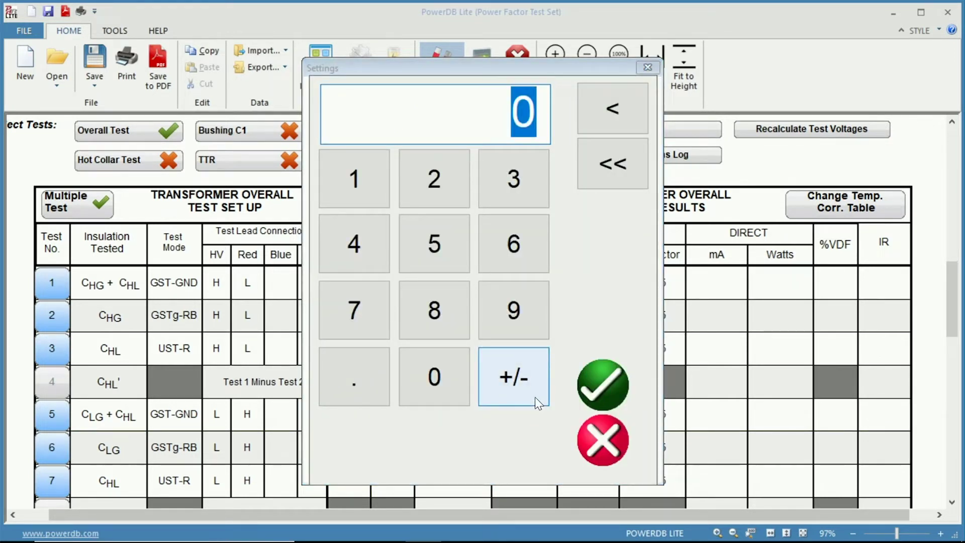
type("0.8")
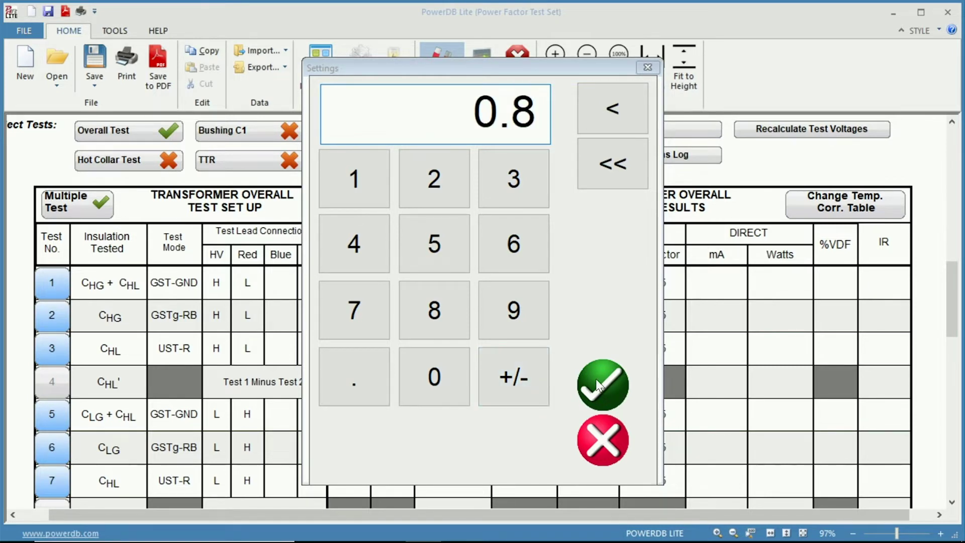
left_click(602, 385)
left_click(441, 472)
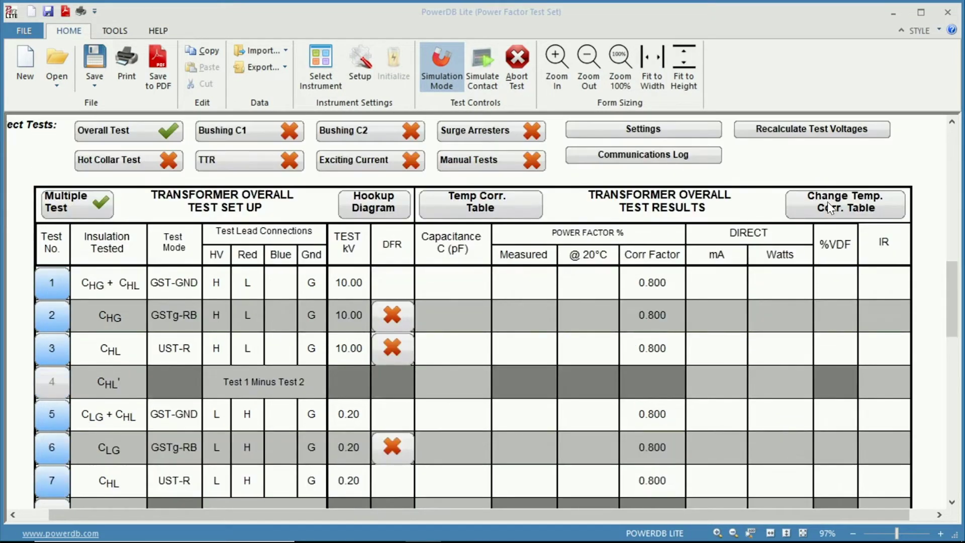
Swap the 0.8 override value for correction table Table_17 (<500kVA/<1950/Oil)
left_click(827, 203)
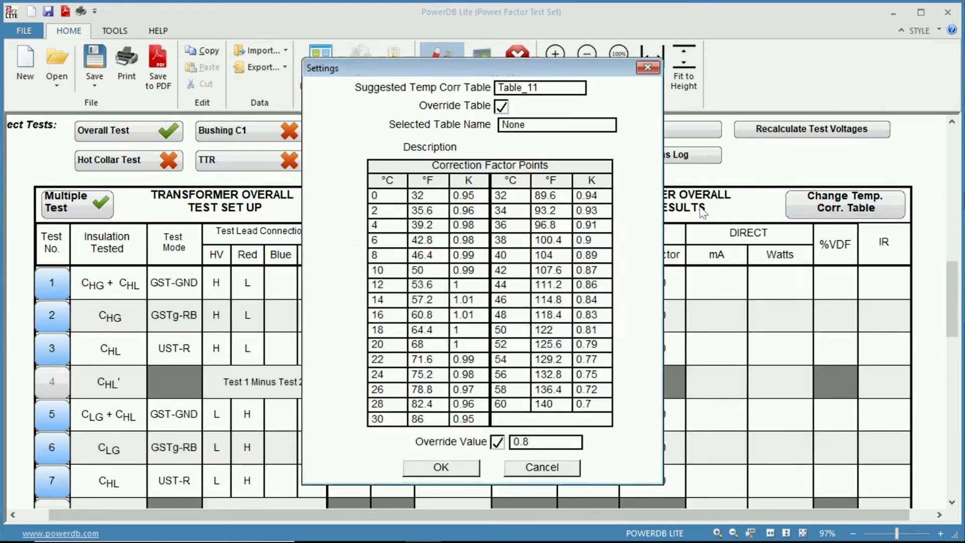
left_click(497, 443)
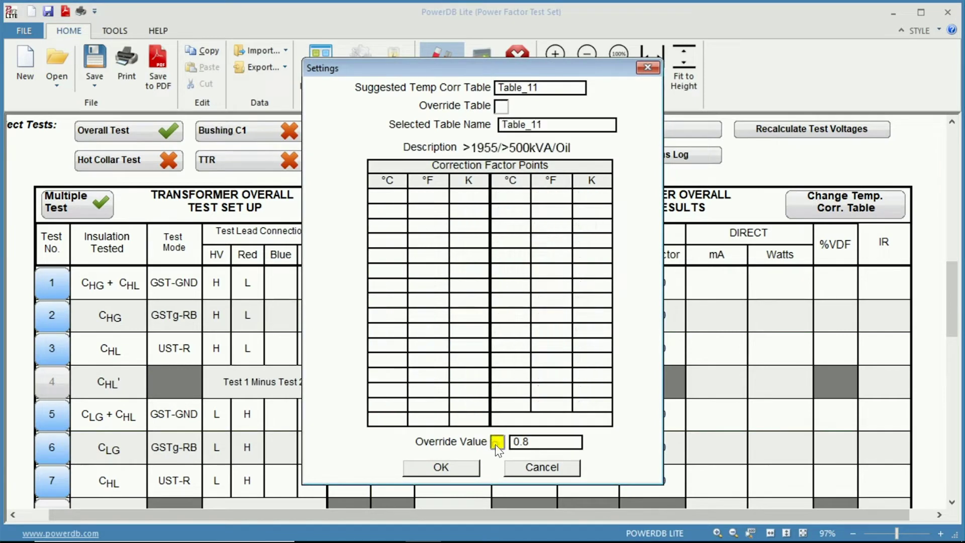
left_click(501, 106)
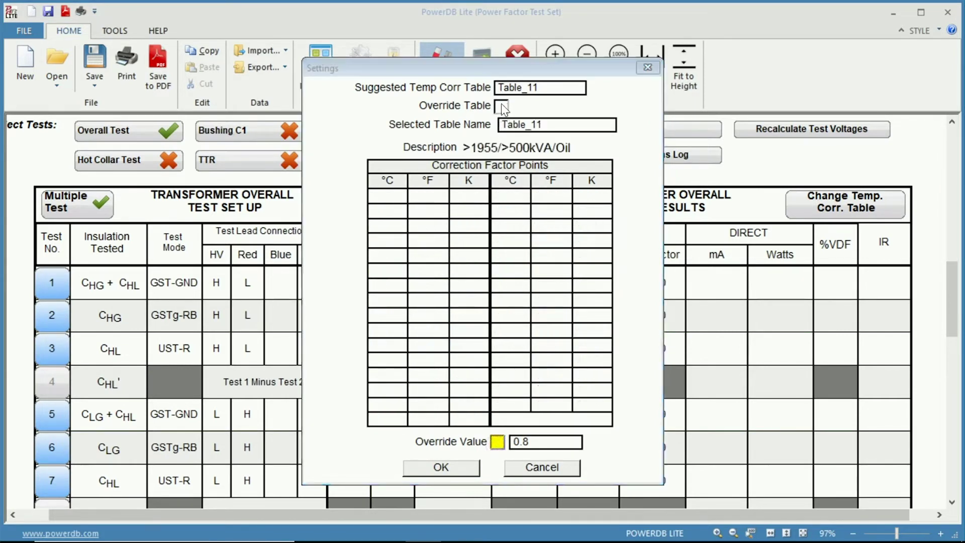
left_click(526, 126)
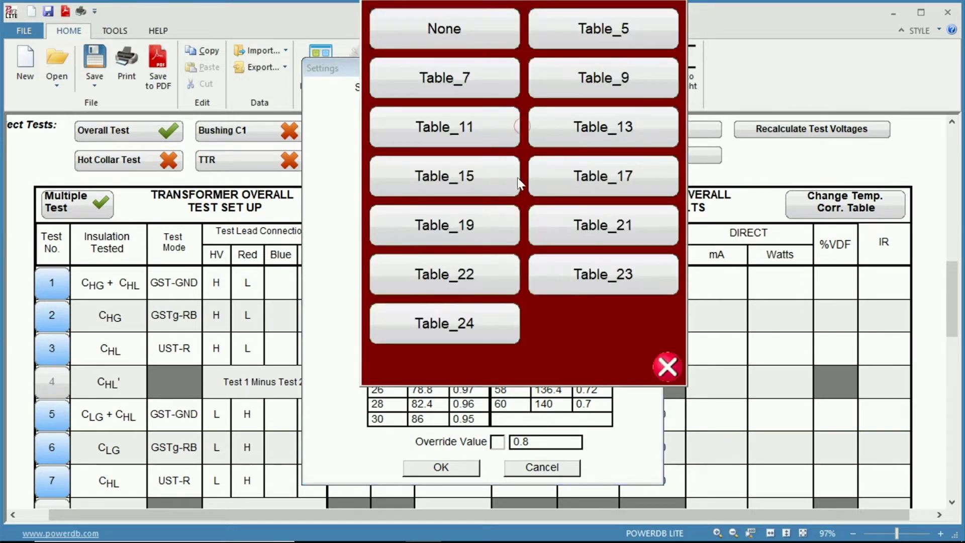
left_click(570, 176)
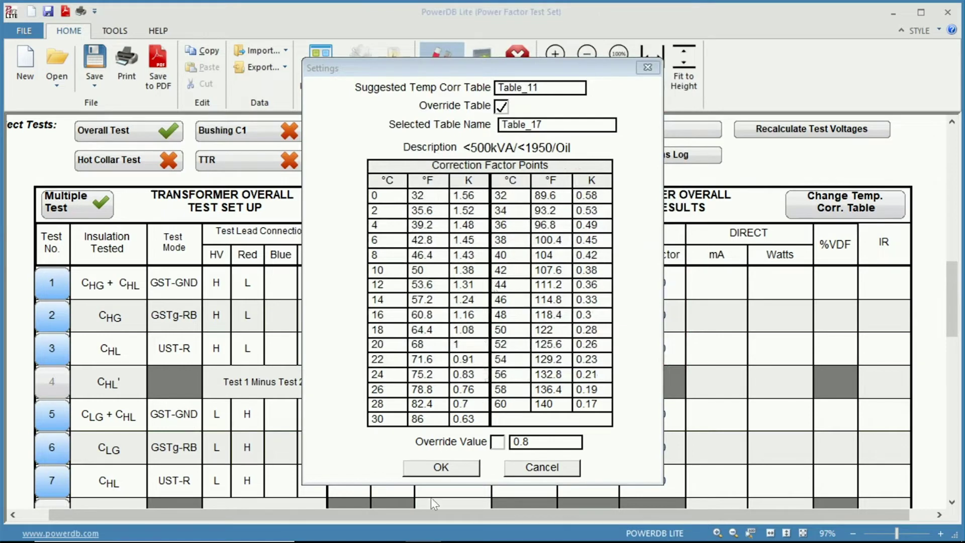
left_click(445, 468)
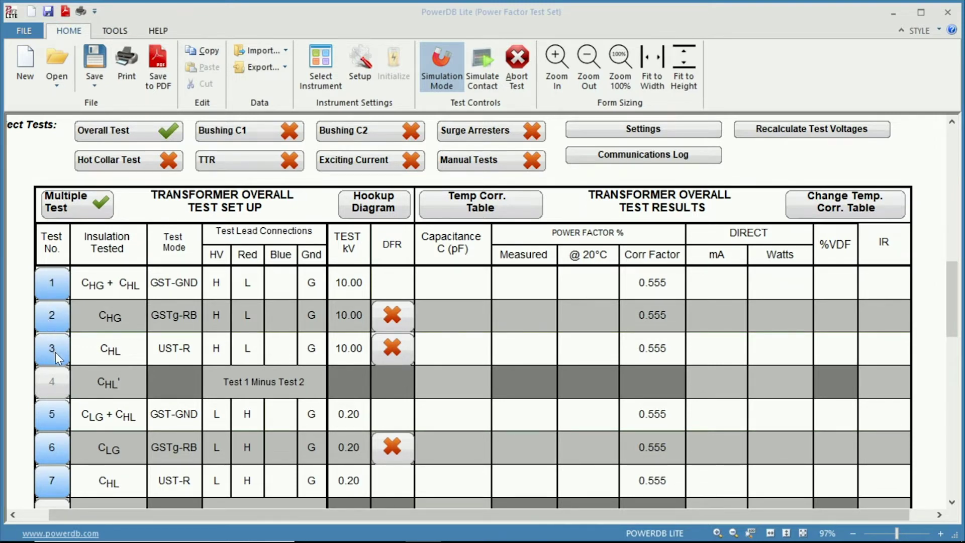
Bring up the hookup diagram choice offering High Side, Low Side and Oil Tests
left_click(374, 208)
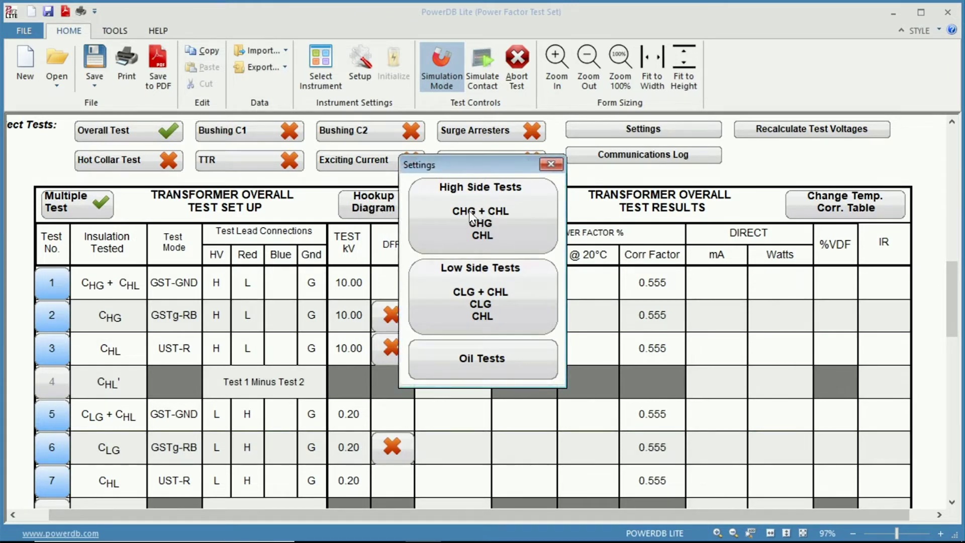
left_click(481, 231)
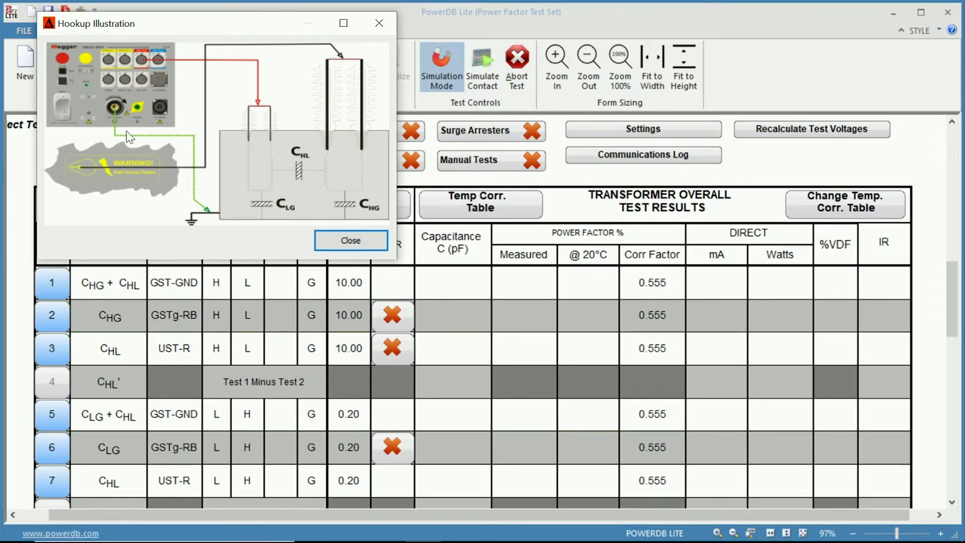
left_click(352, 240)
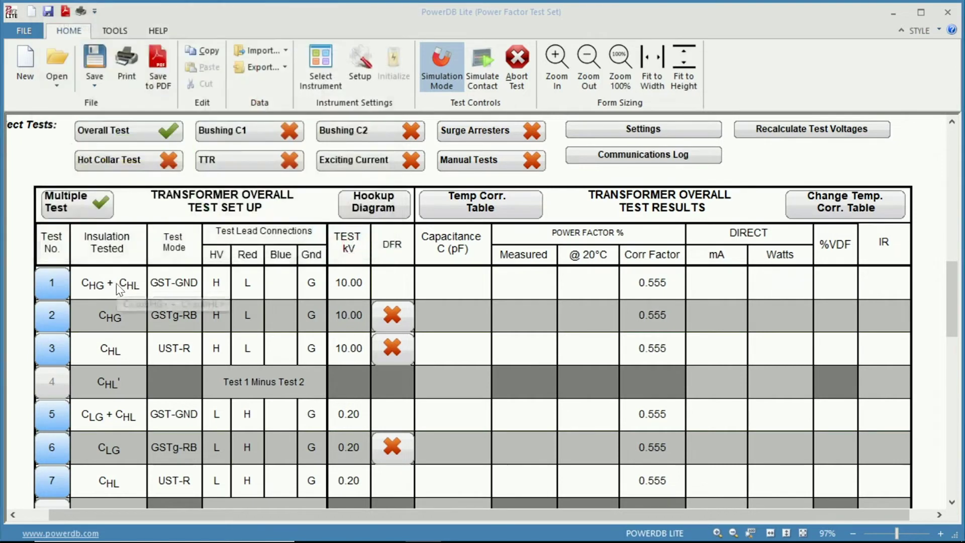
Set test 1 to GST-GND, view its hookup illustration, and start the high-side measurements
left_click(51, 281)
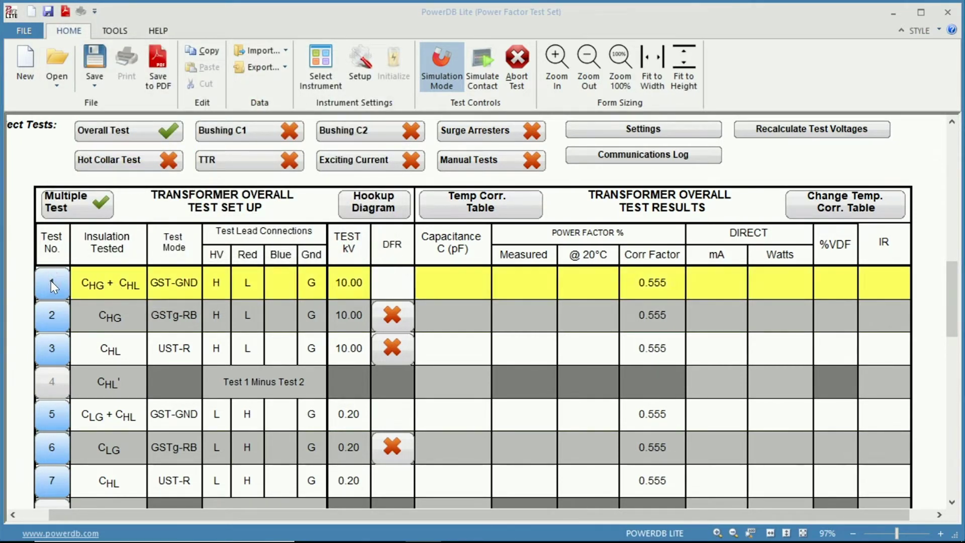
left_click(257, 262)
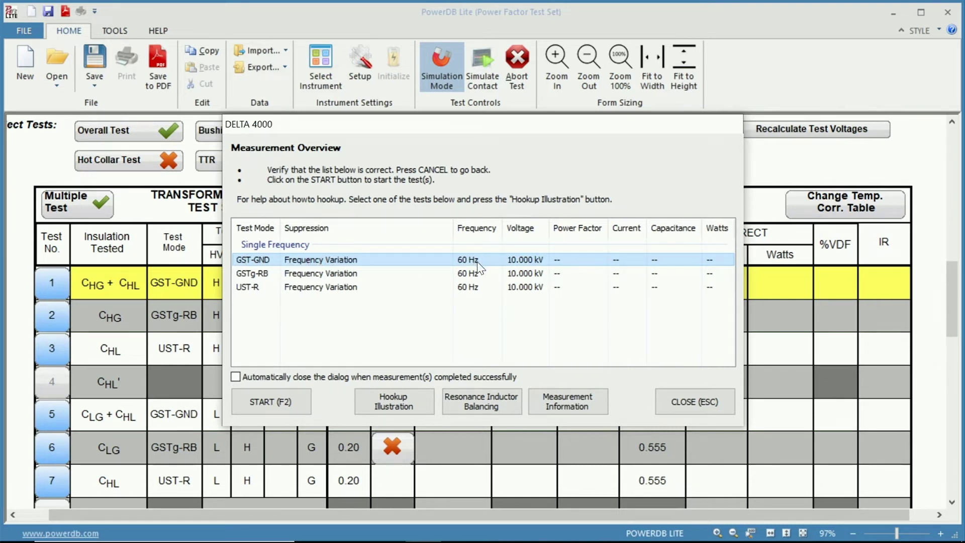
left_click(400, 407)
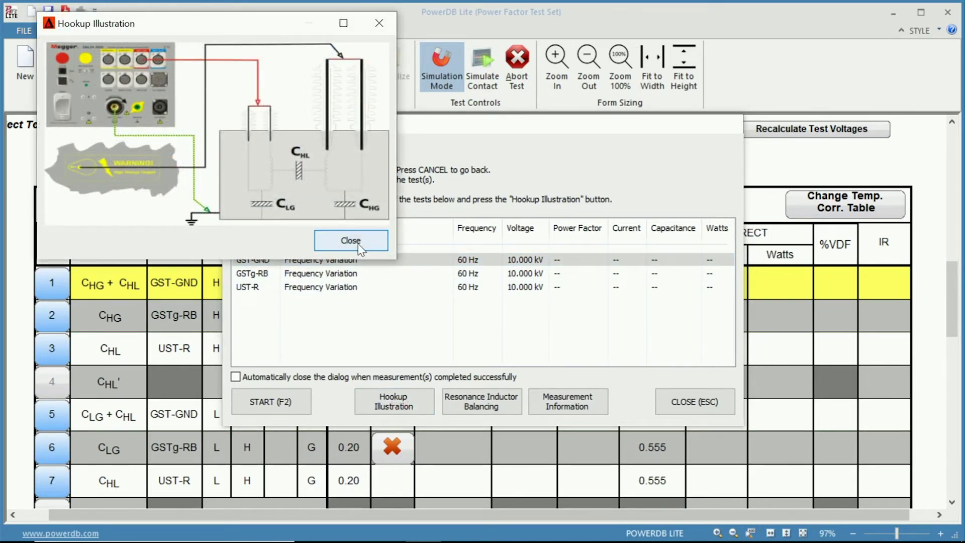
left_click(351, 246)
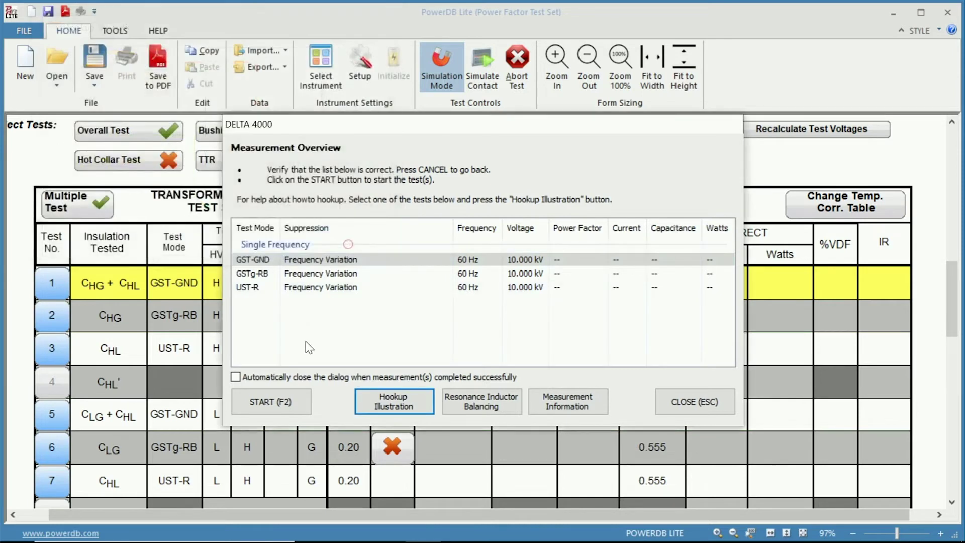
left_click(270, 403)
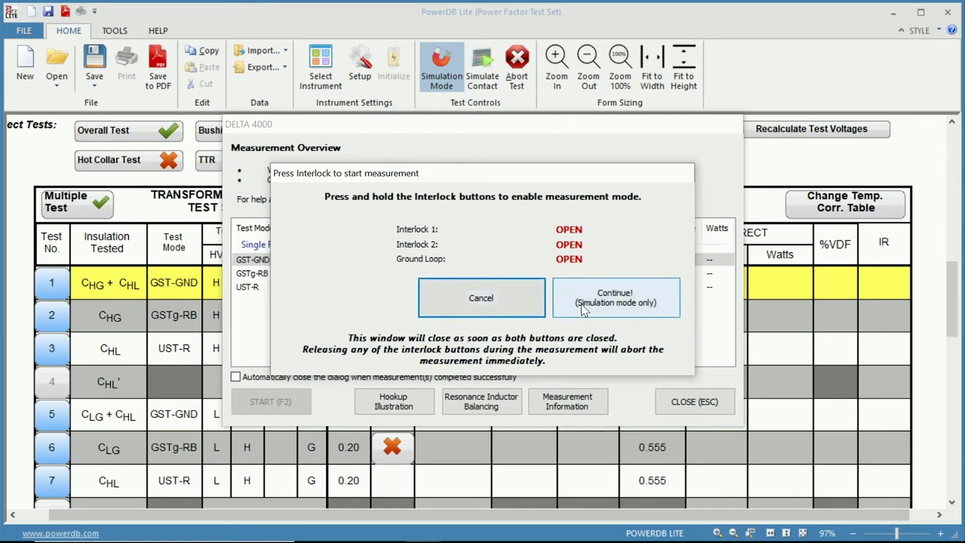
Continue in simulation mode to measure 0.328%, 0.5% and 0.333% high-side power factors
left_click(609, 305)
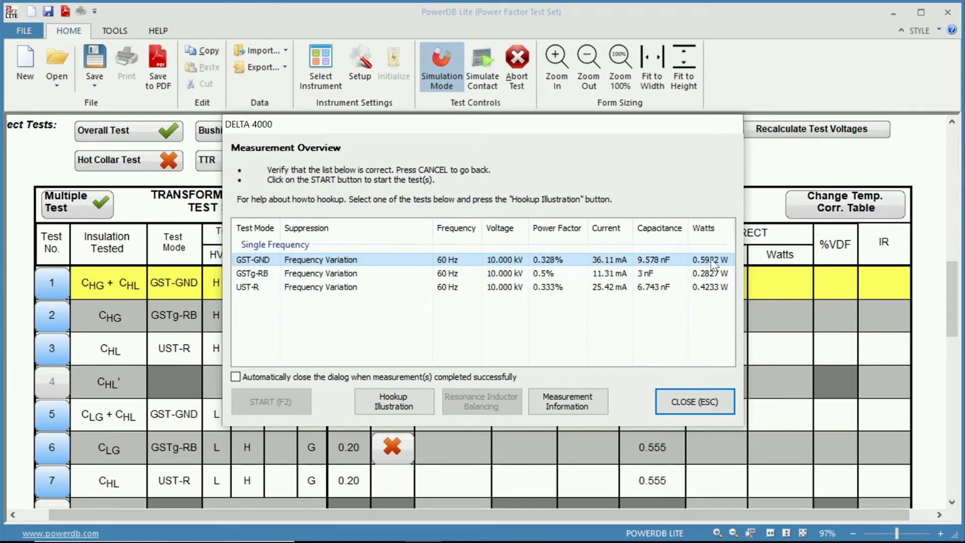
Close the measurement overview without saving to transfer the high-side results onto the form
left_click(693, 406)
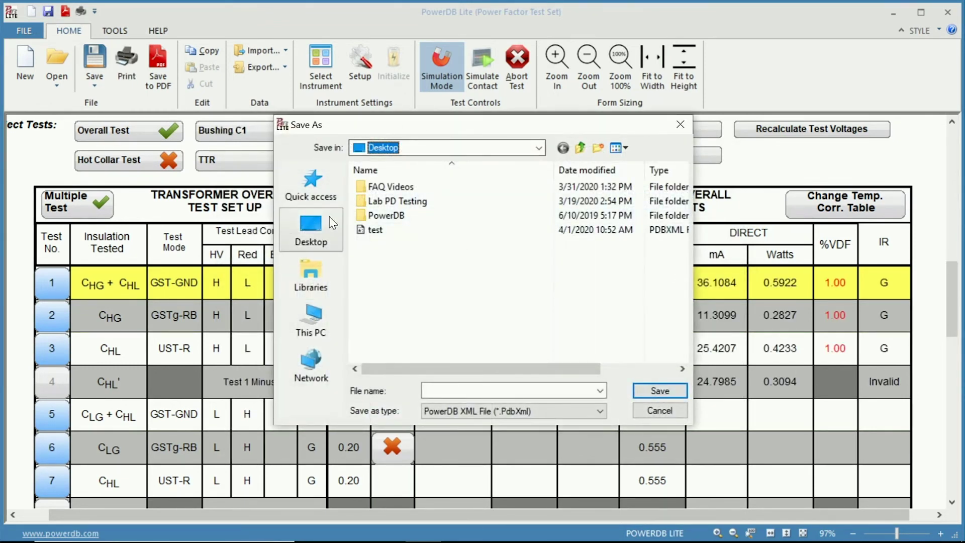
left_click(660, 420)
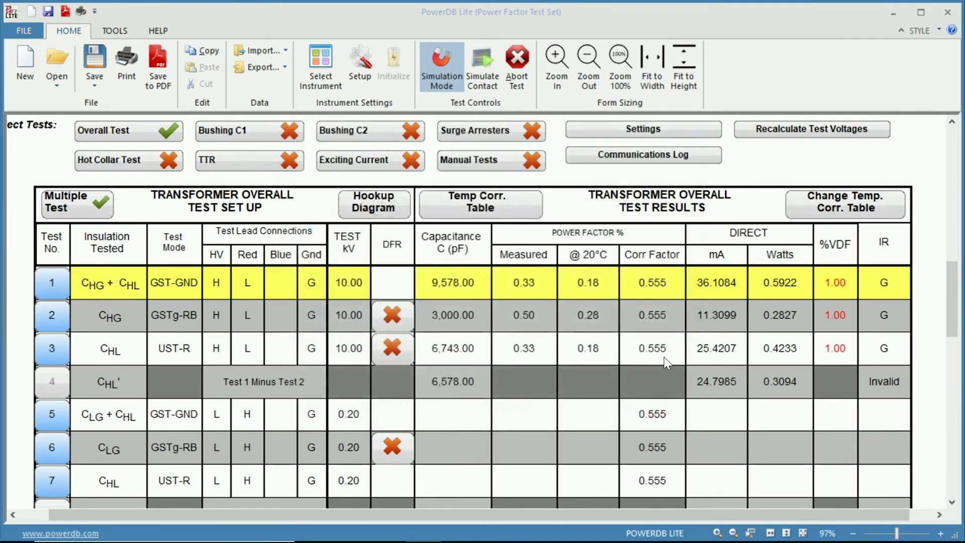
scroll(664, 362, "down", 3)
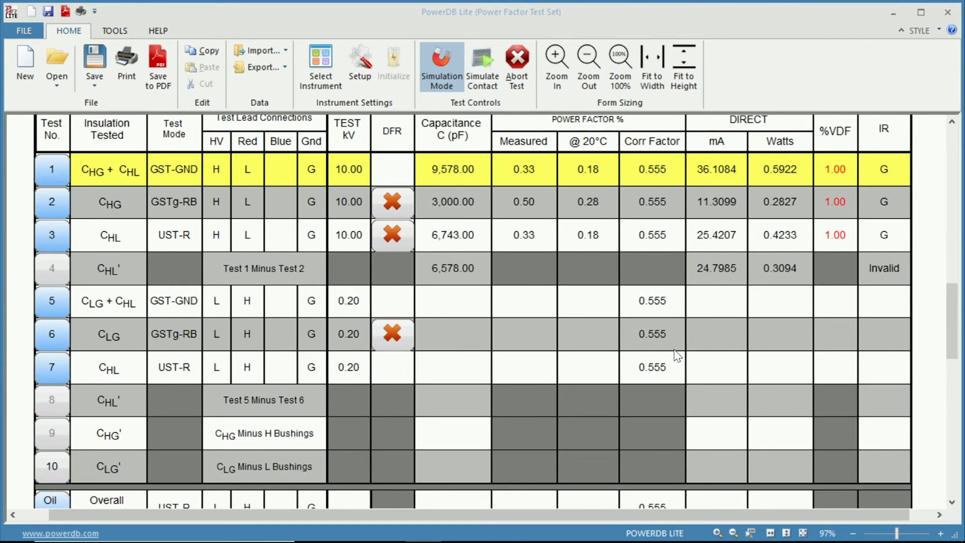
Turn off Multiple Test and set up test 5 (GST-GND, 0.200 kV) individually
scroll(45, 165, "up", 2)
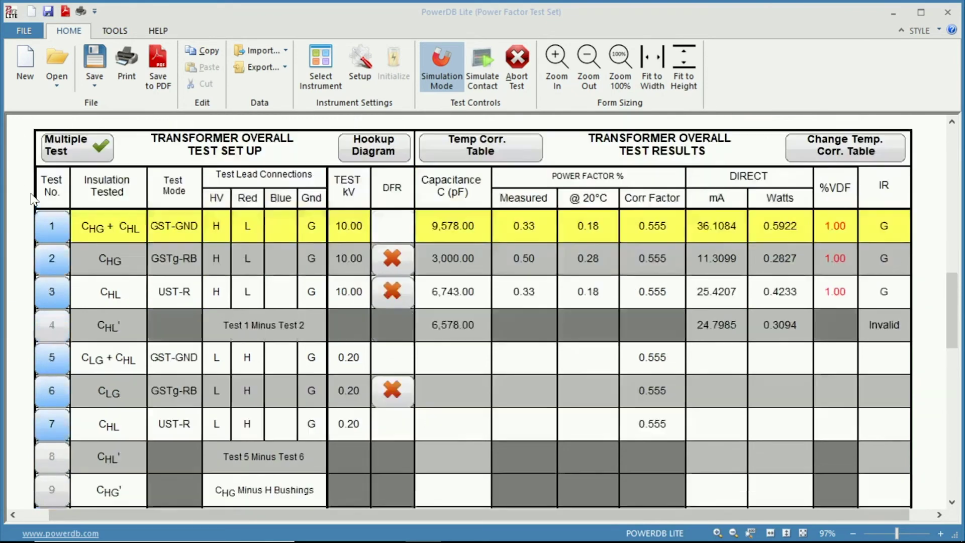
left_click(80, 149)
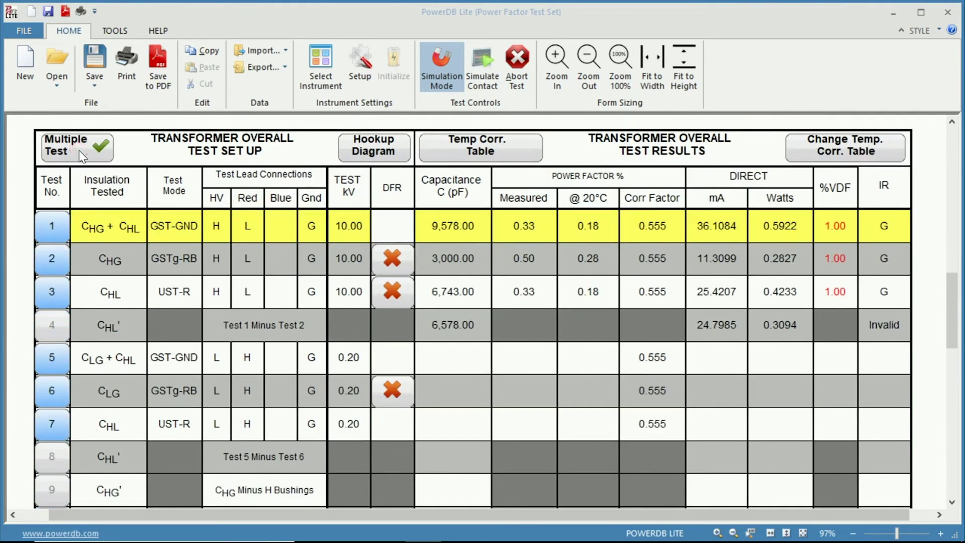
scroll(86, 161, "down", 2)
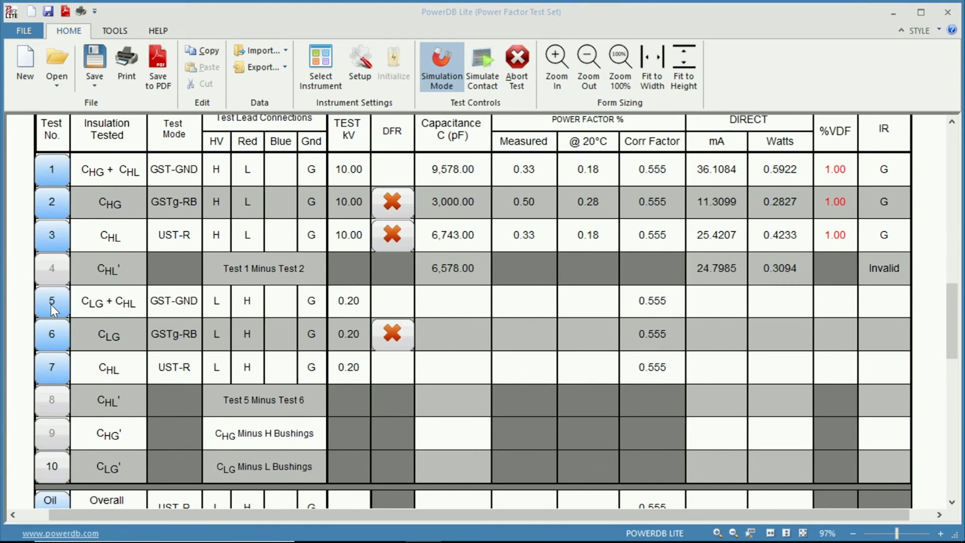
left_click(52, 304)
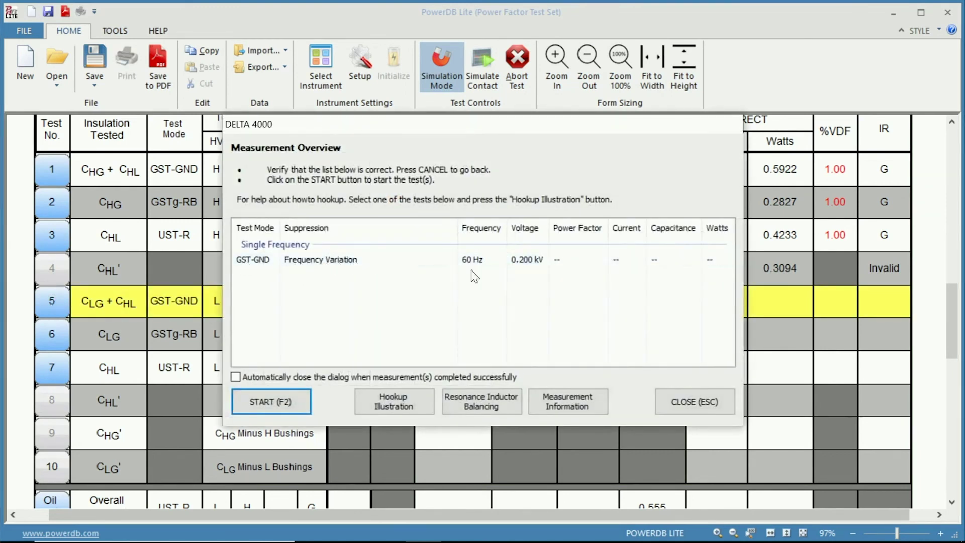
Simulate test 5 (CLG + CHL), recording 0.7222 mA, 0.0002 W and IR G, then begin saving
left_click(270, 402)
left_click(614, 301)
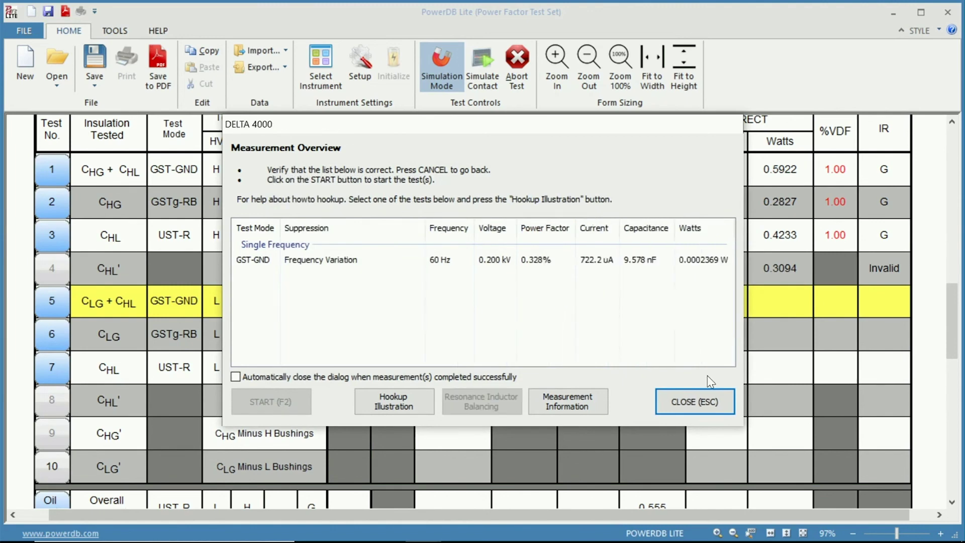
left_click(700, 403)
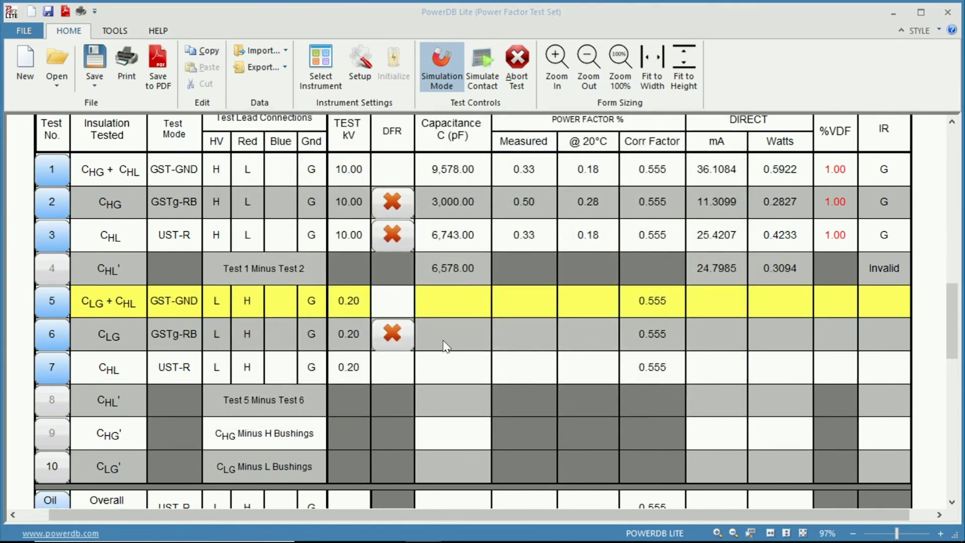
key("ctrl+s")
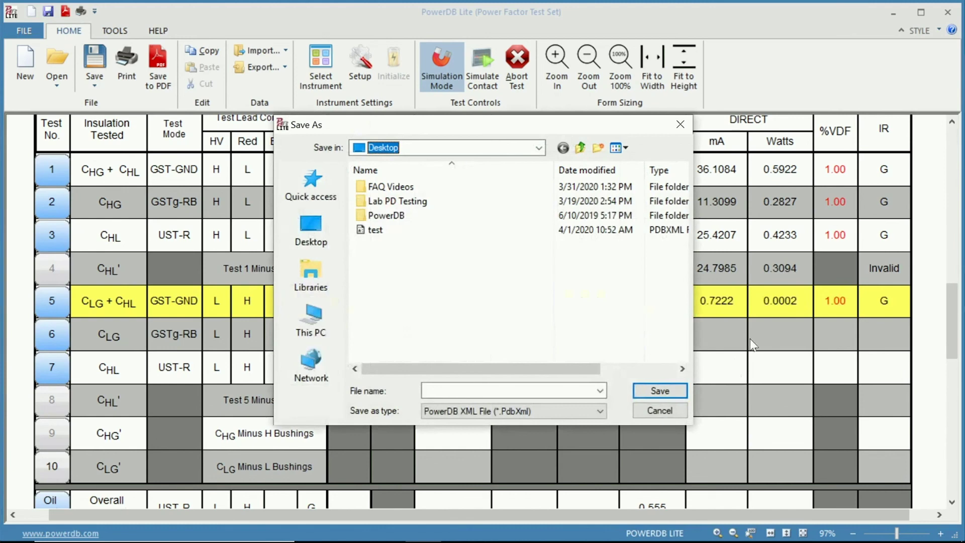